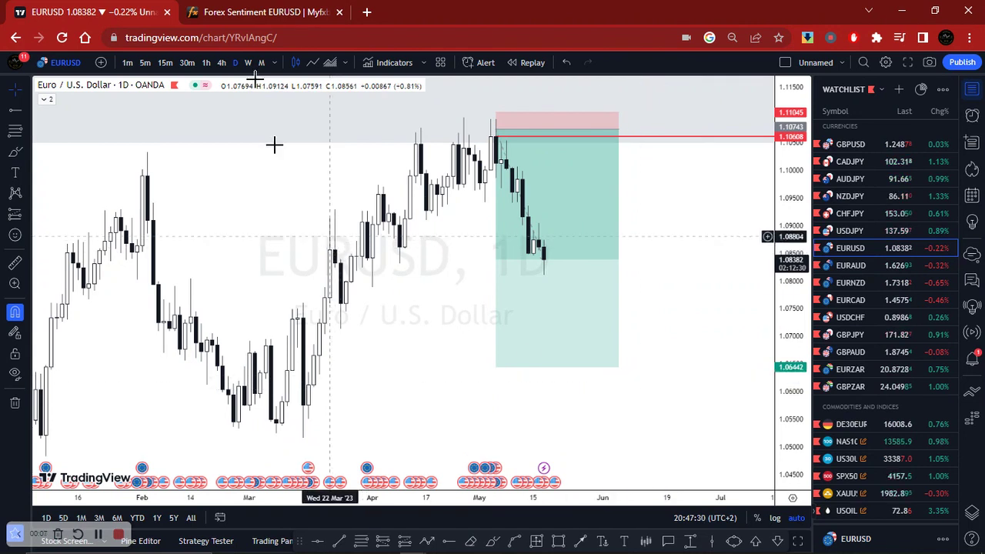
Compare the EURUSD daily short setup with Myfxbook's EURUSD sentiment of 24% short, 76% long
left_click(247, 10)
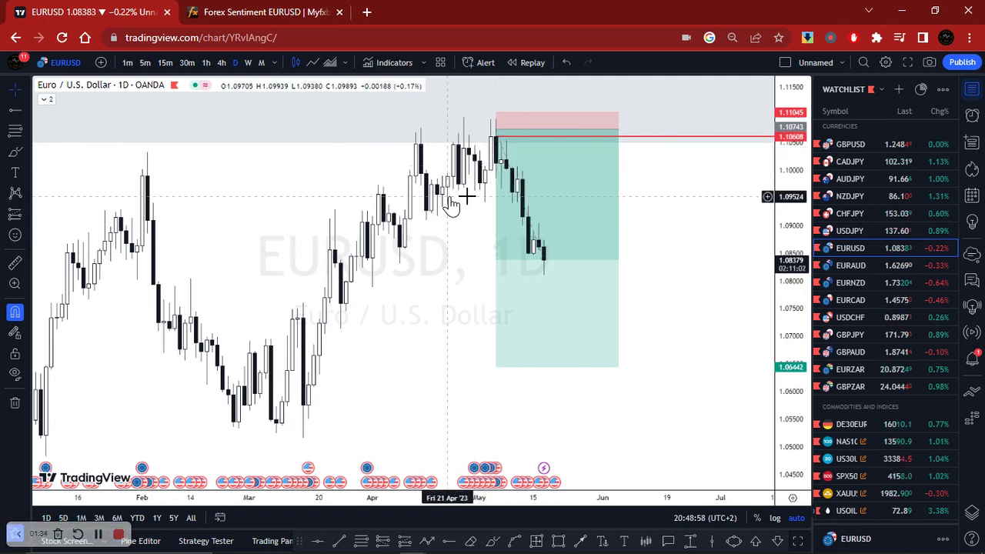
left_click(249, 20)
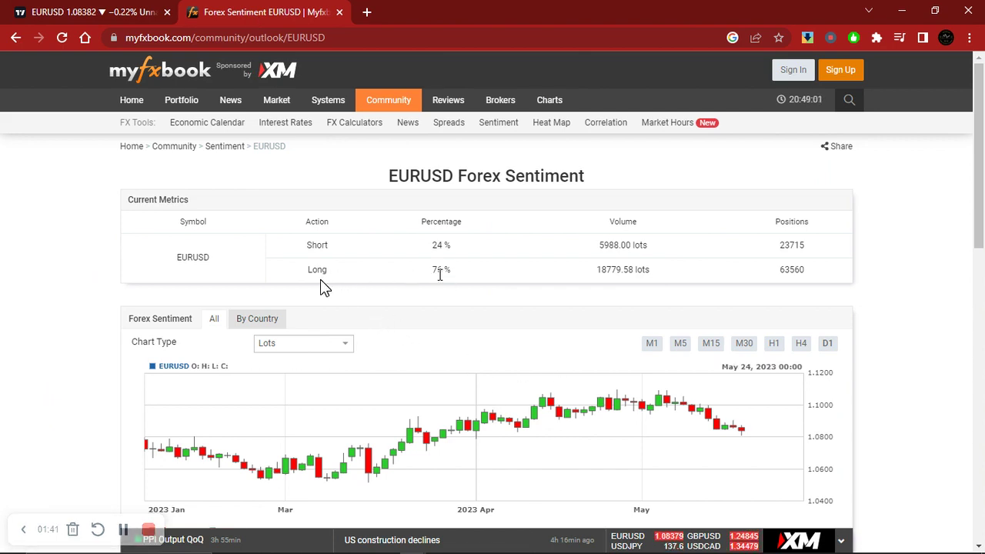
Switch the TradingView daily chart from EURUSD to EURAUD to view its short setup
left_click(119, 11)
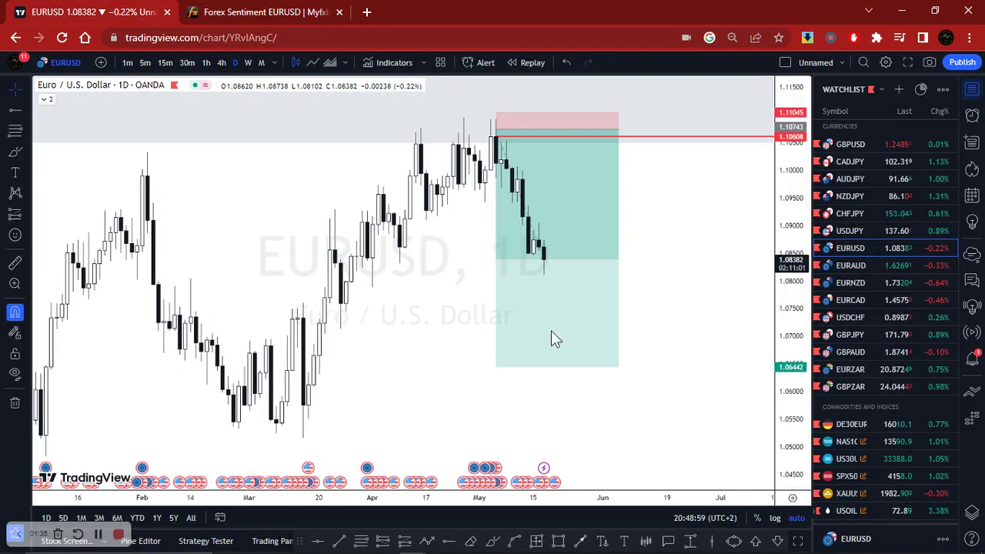
left_click(851, 266)
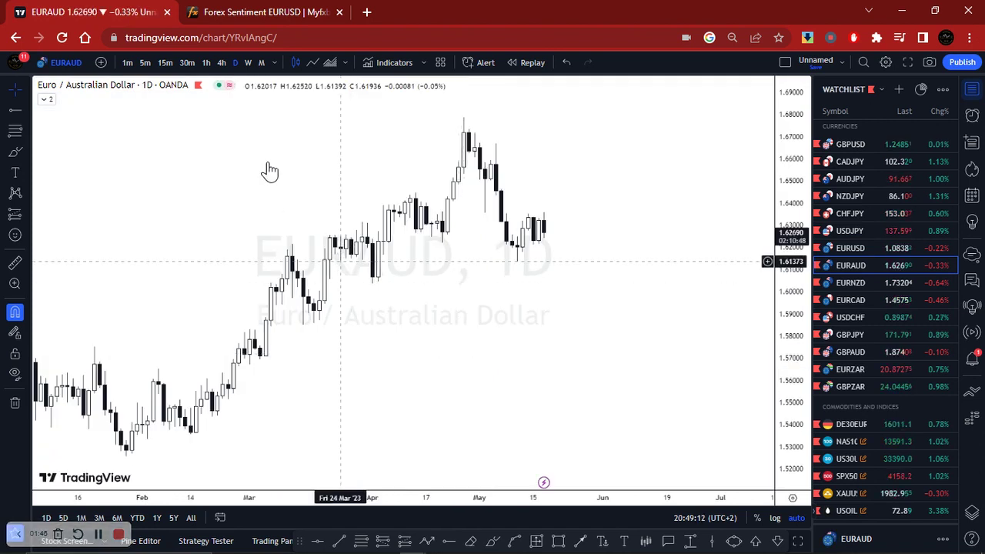
Load Myfxbook's EURAUD sentiment page by changing the URL pair from EURUSD to EURaud
left_click(246, 26)
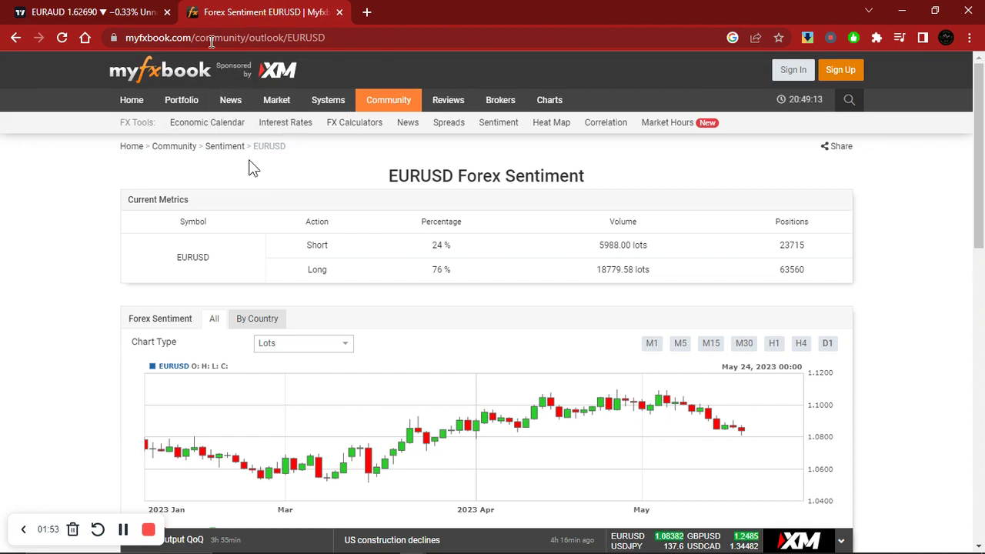
double_click(333, 37)
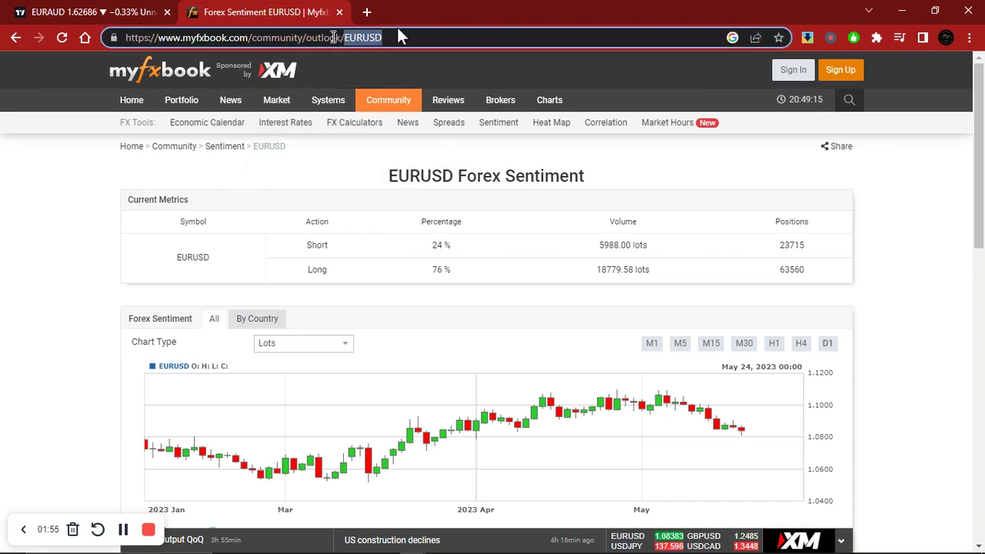
left_click(400, 37)
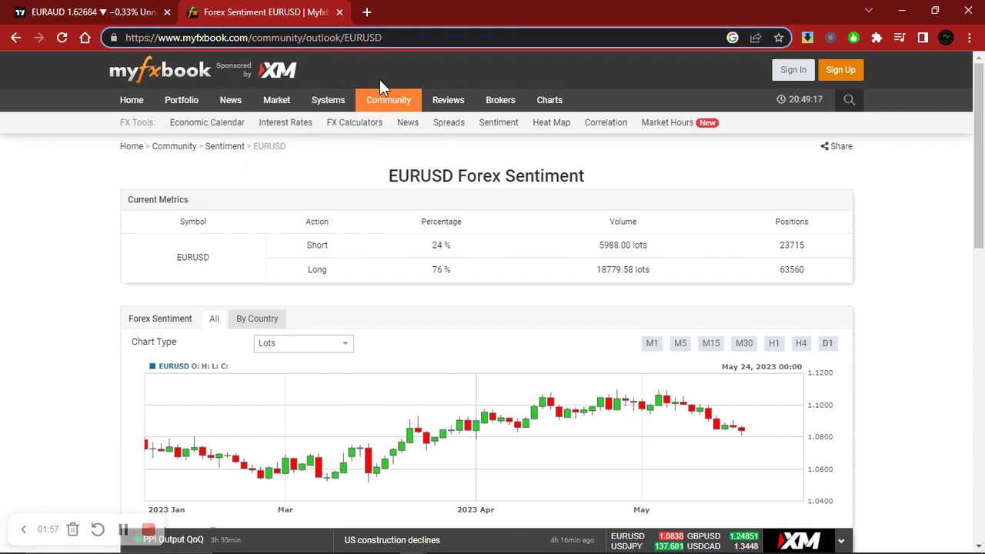
key("BackSpace")
key("BackSpace")
key("BackSpace")
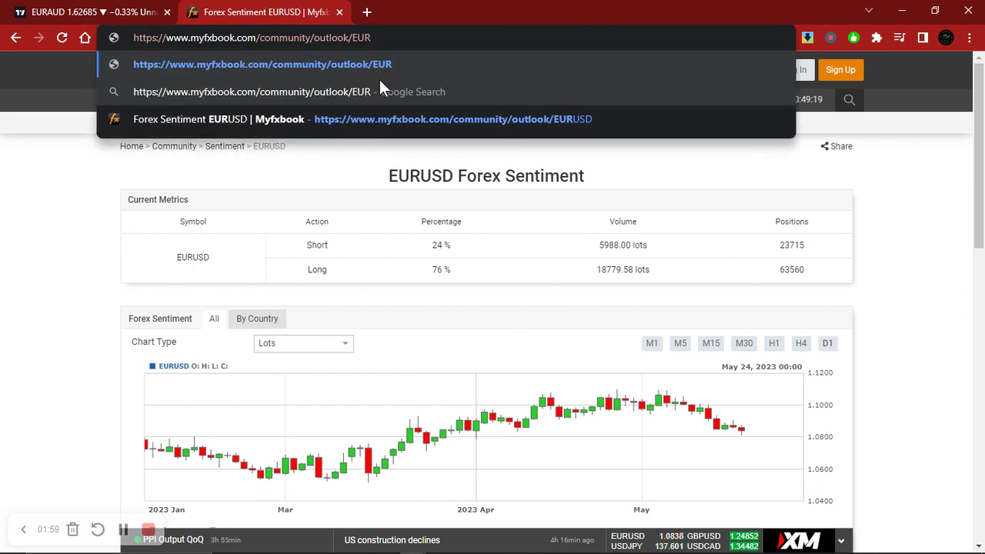
type("aud")
key("Return")
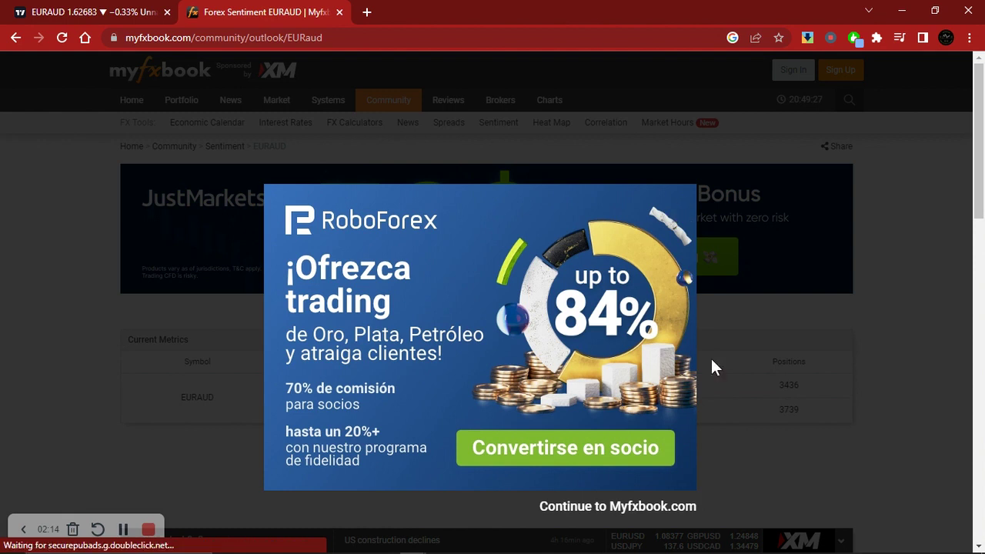
Dismiss the ad and notification prompt, note 47% short / 53% long, then return to the EURAUD chart
left_click(688, 508)
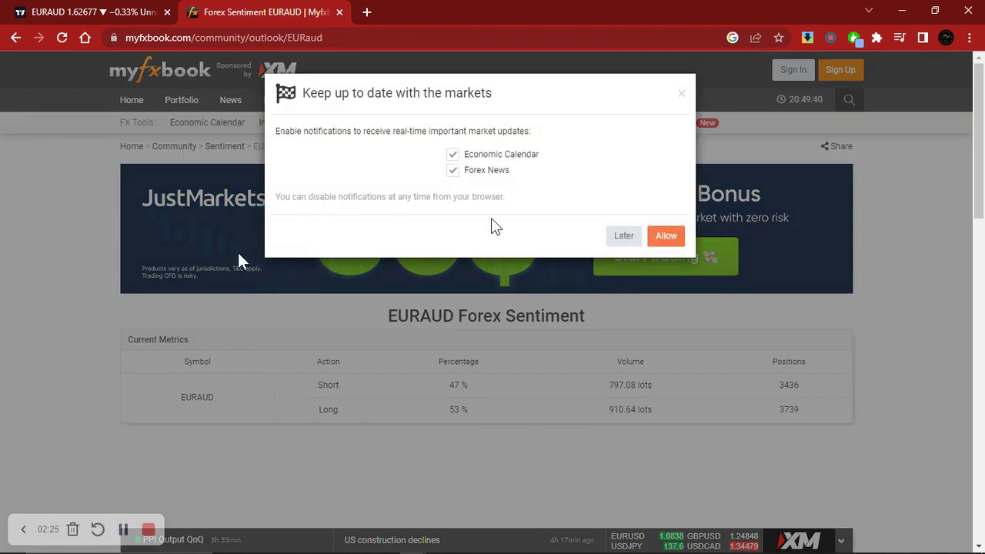
left_click(623, 238)
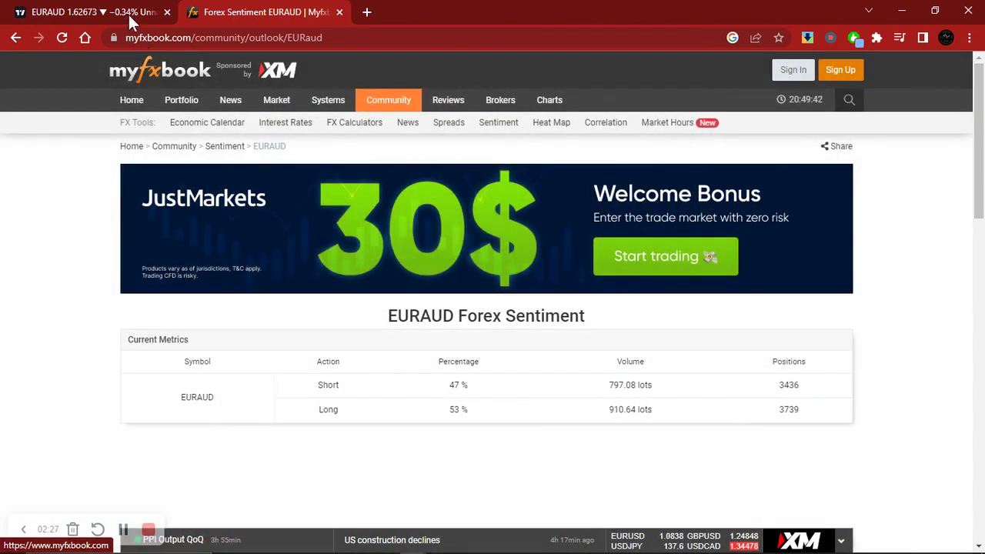
left_click(127, 12)
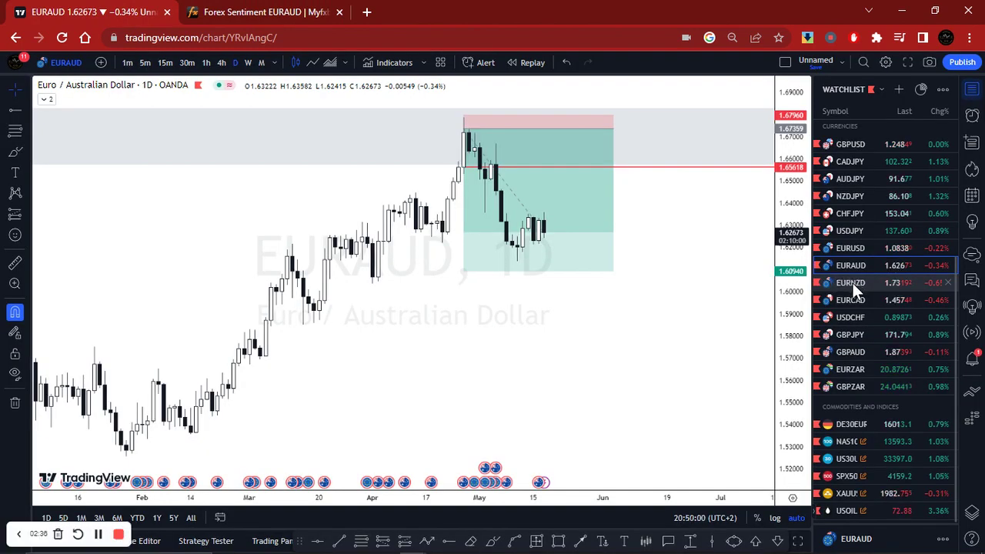
Switch the chart to EURNZD, load Myfxbook's EURnzd sentiment (21% short, 79% long), then return to TradingView
left_click(853, 282)
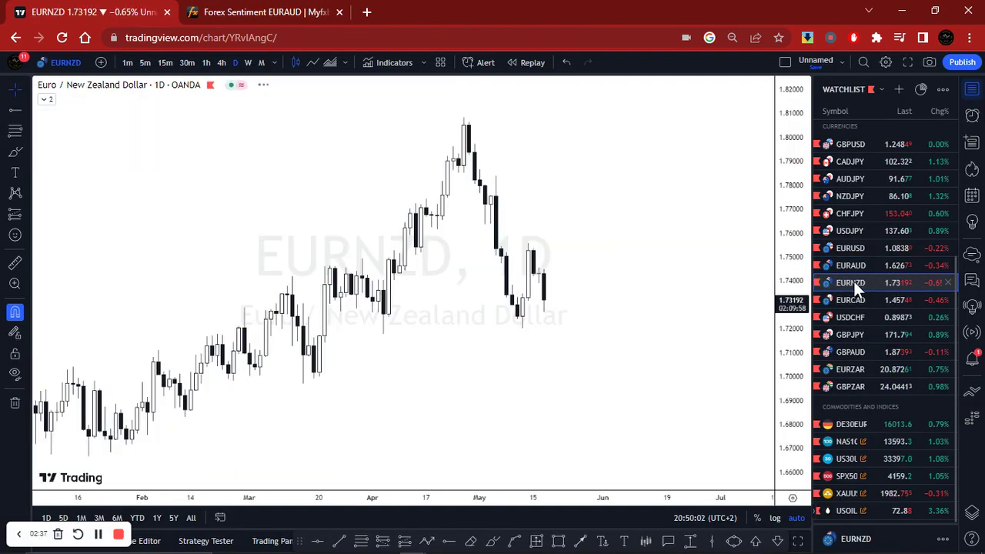
left_click(254, 14)
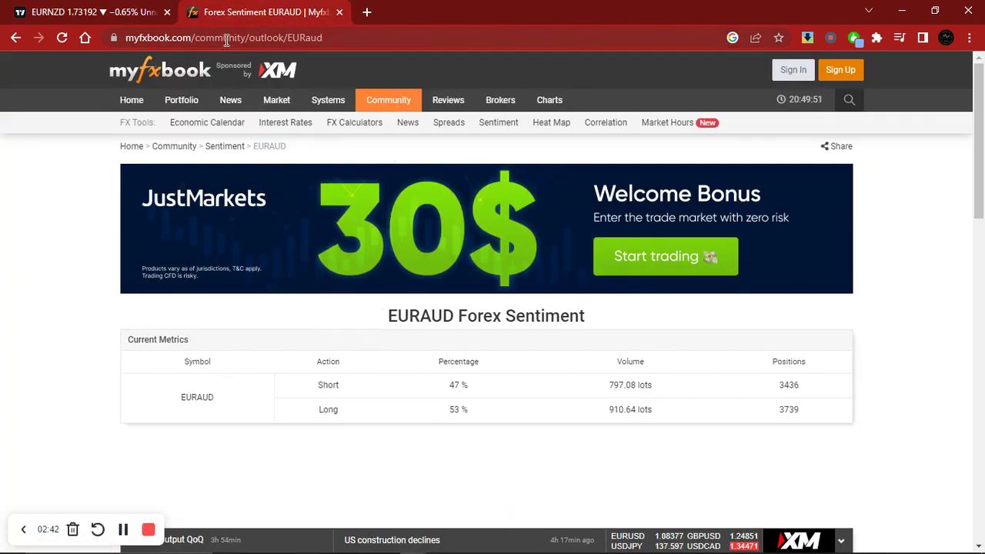
left_click(329, 39)
key("End")
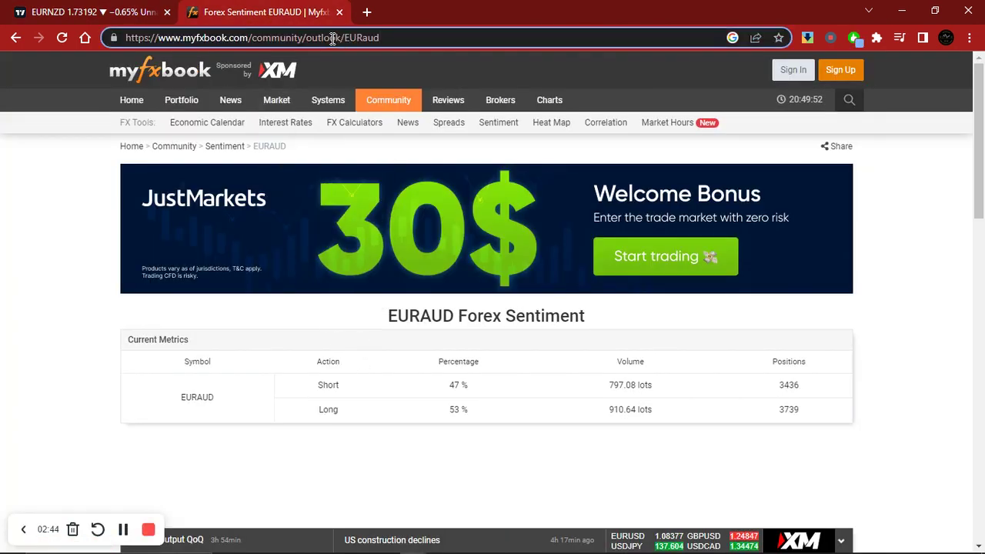
key("BackSpace")
key("BackSpace")
key("BackSpace")
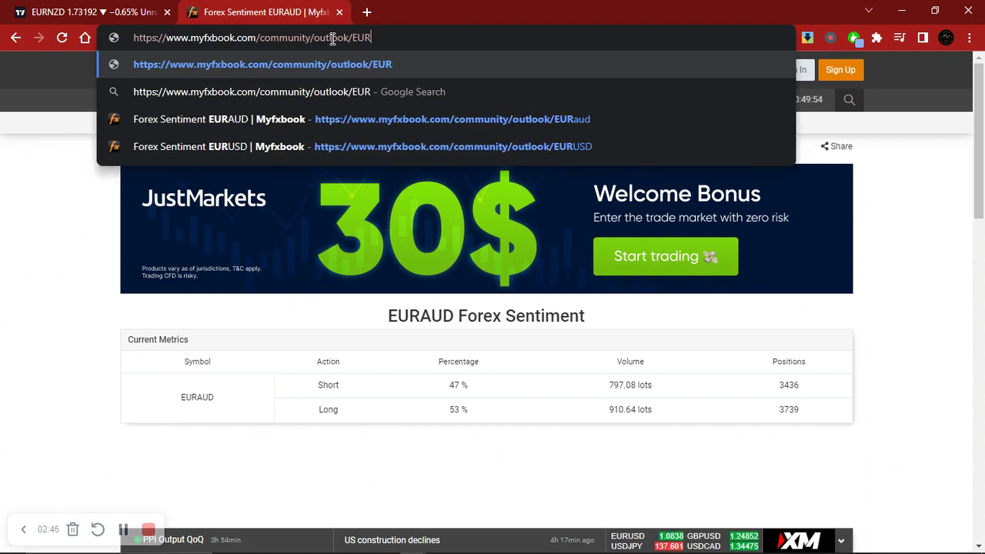
type("nzd")
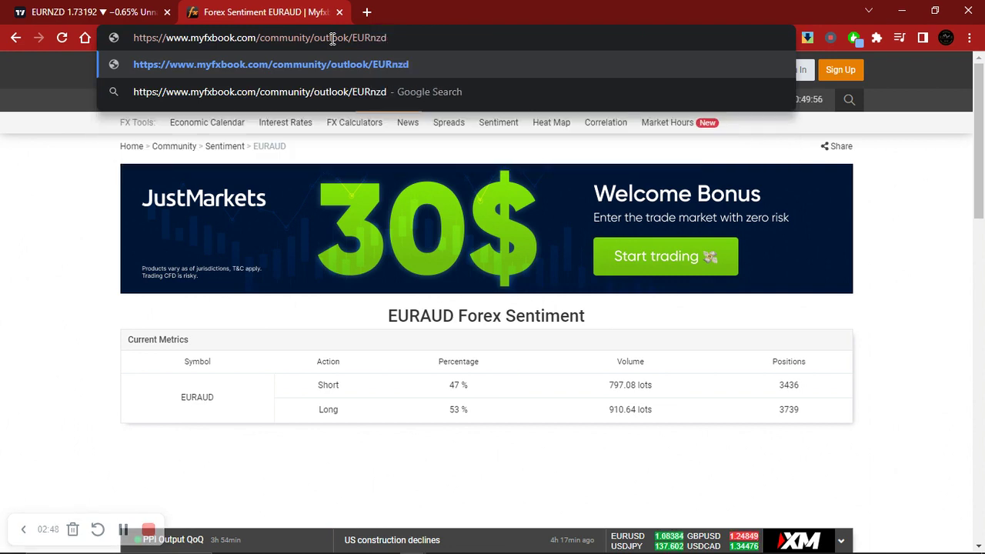
key("Return")
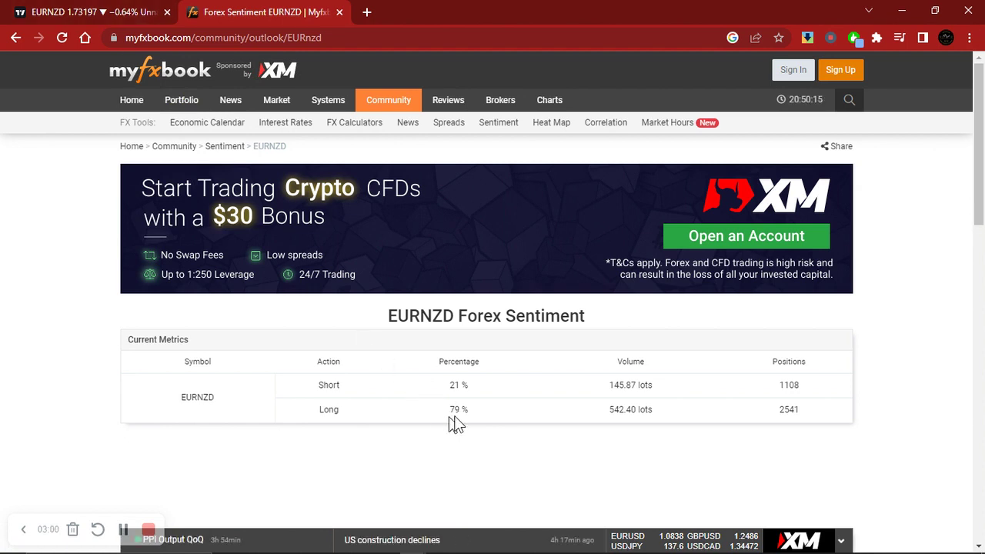
left_click(92, 13)
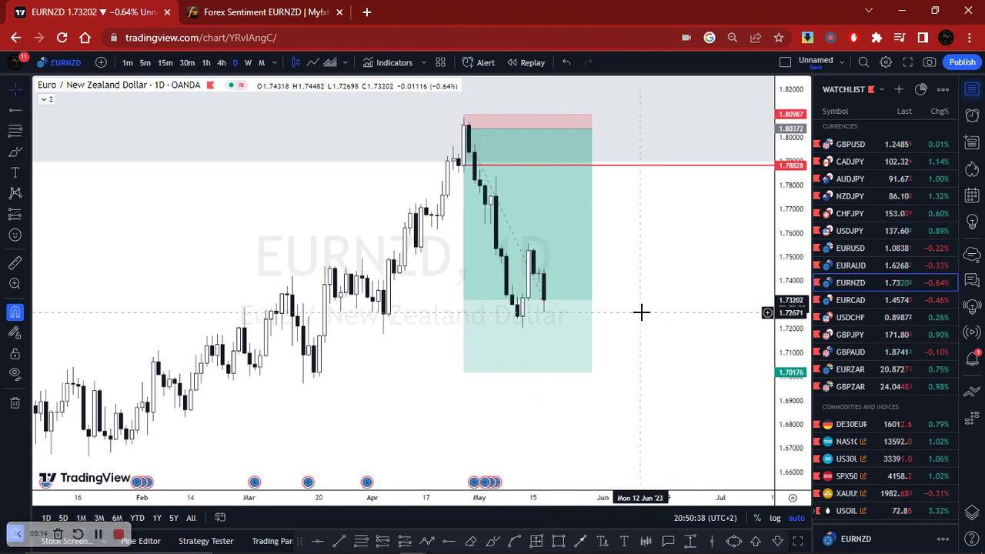
Show the EURCAD daily short setup in TradingView, then go back to the Myfxbook EURNZD page
left_click(878, 301)
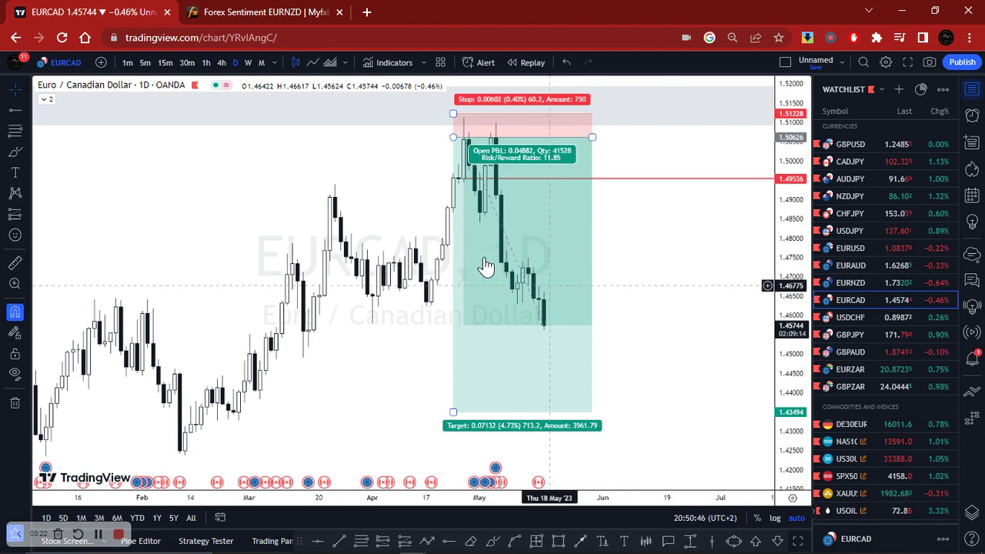
left_click(243, 11)
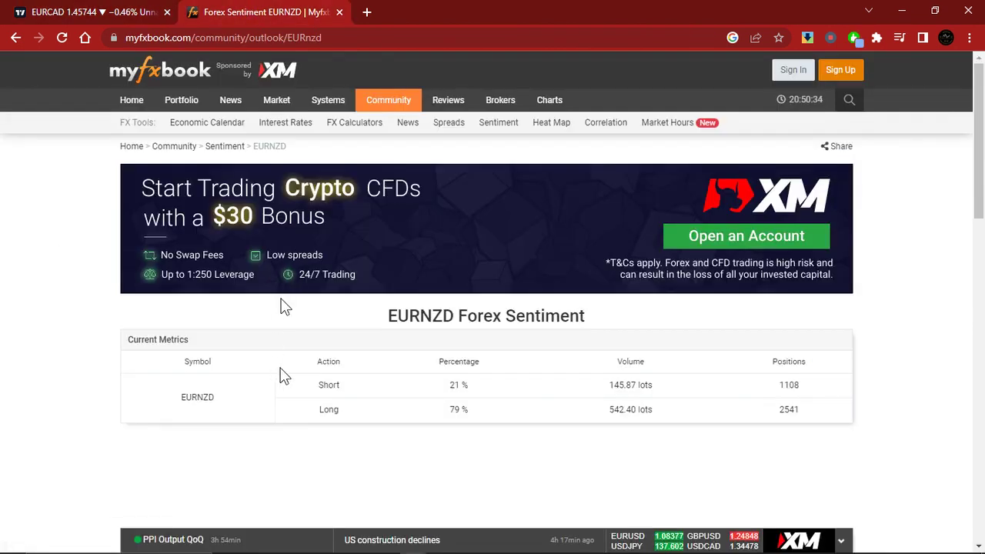
Dismiss the Google sign-in prompt and change the Myfxbook URL pair from EURnzd to EURcad
left_click(342, 37)
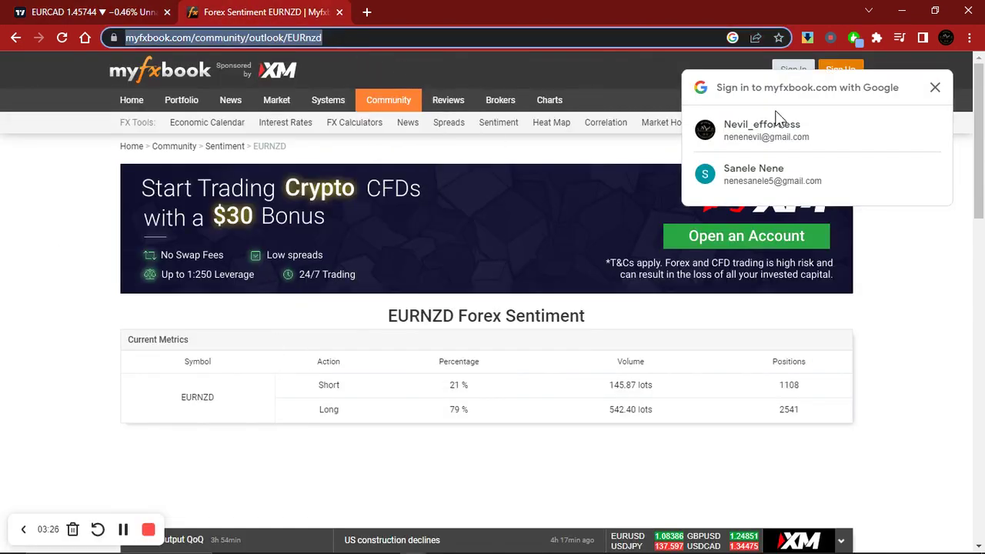
left_click(935, 87)
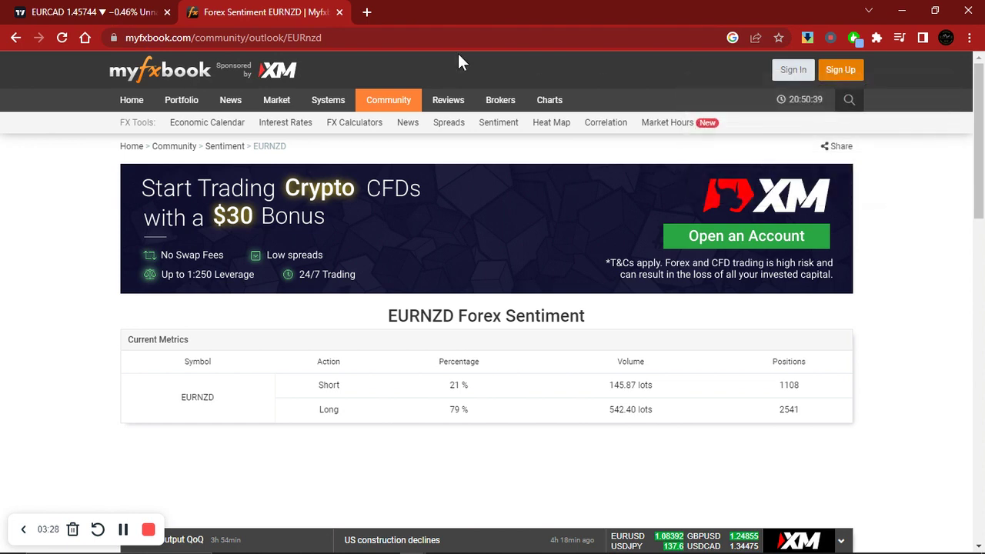
left_click(360, 37)
key("BackSpace")
key("BackSpace")
key("BackSpace")
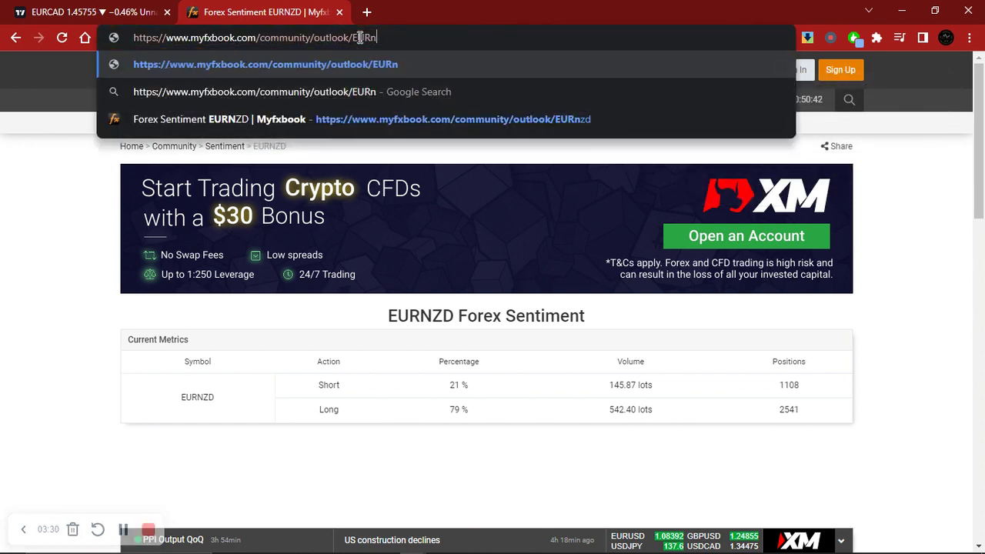
type("cad")
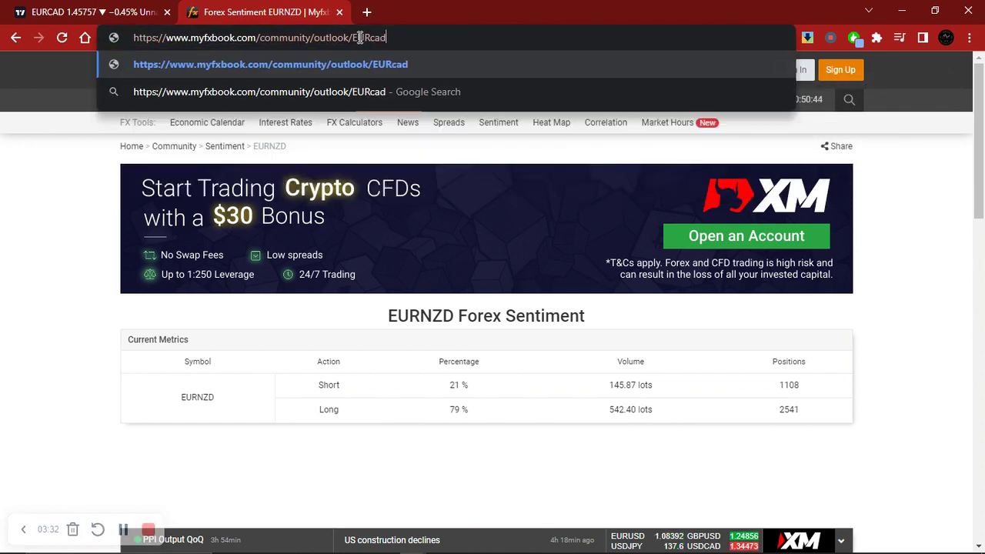
key("Return")
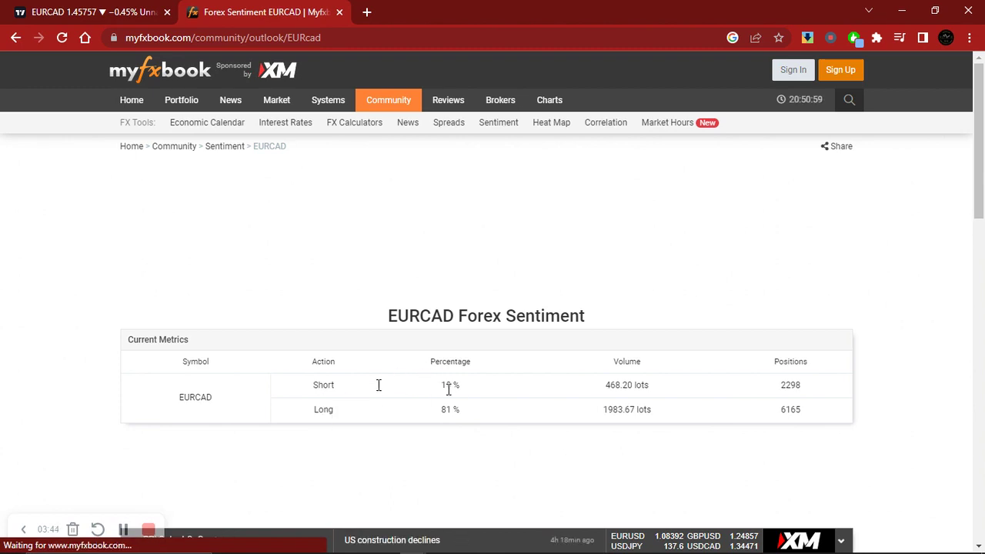
Set the EURCAD sentiment chart to D1, then return to Current Metrics showing 19% short, 81% long
scroll(308, 345, "down", 5)
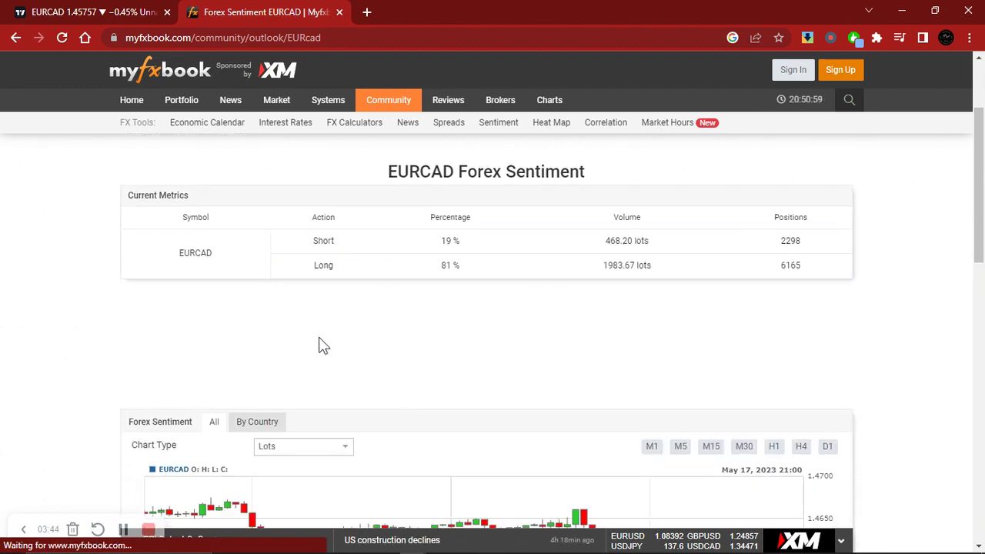
scroll(462, 377, "down", 2)
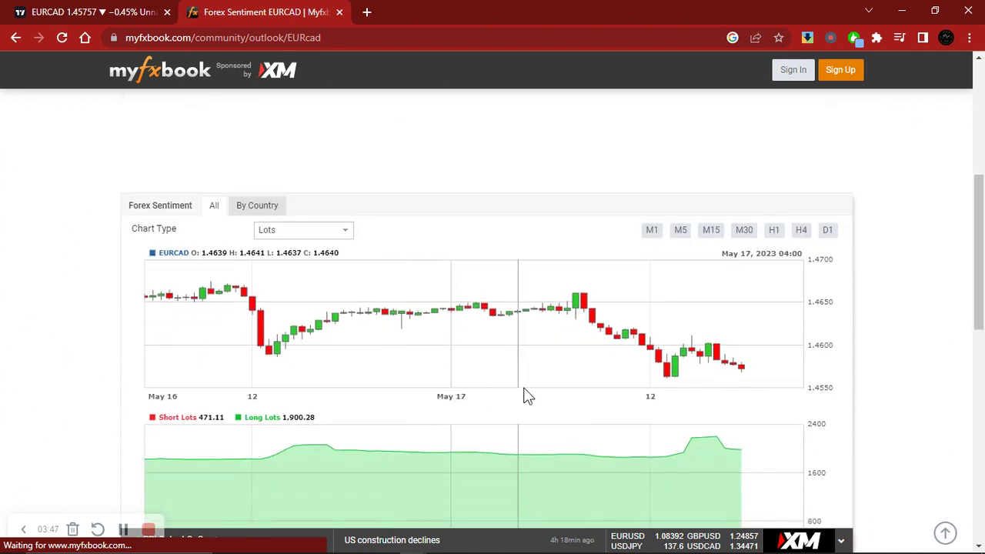
left_click(825, 162)
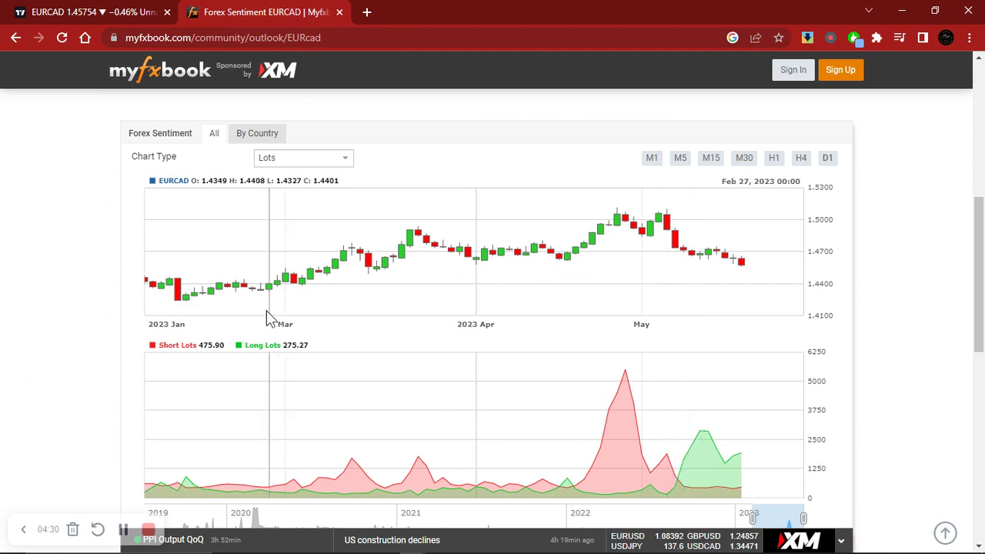
scroll(270, 304, "up", 3)
scroll(236, 205, "up", 3)
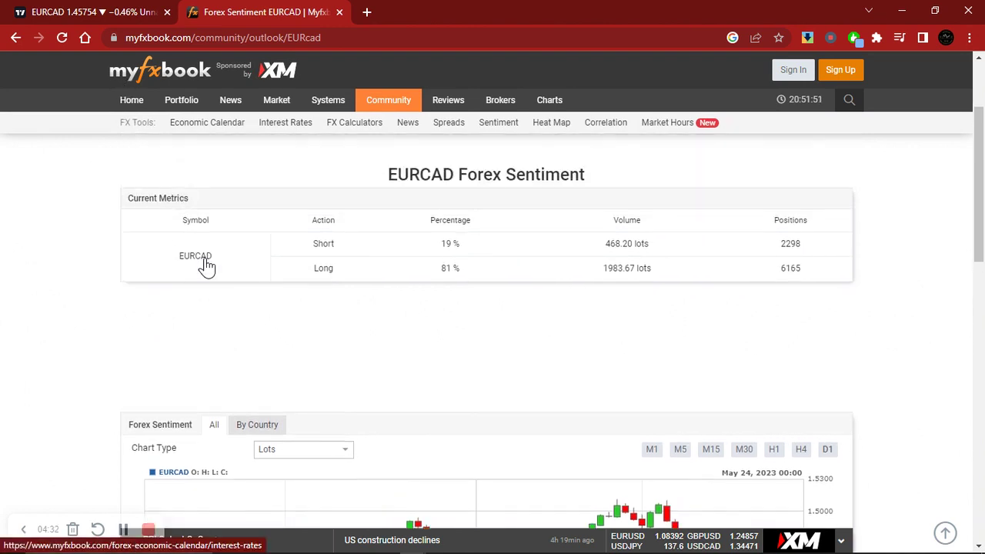
Inspect the EURCAD daily short position's stop, target and risk/reward labels, then deselect it
left_click(130, 17)
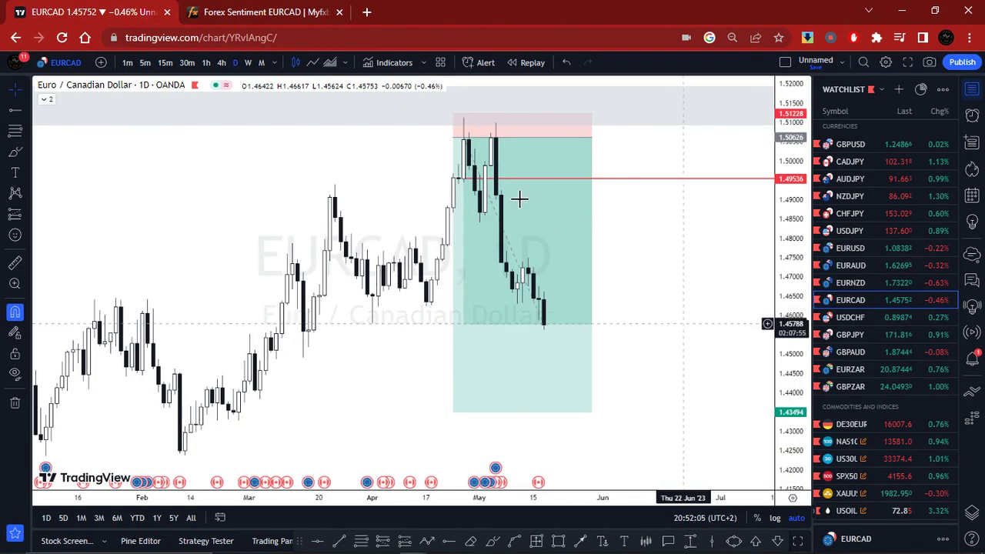
left_click(519, 198)
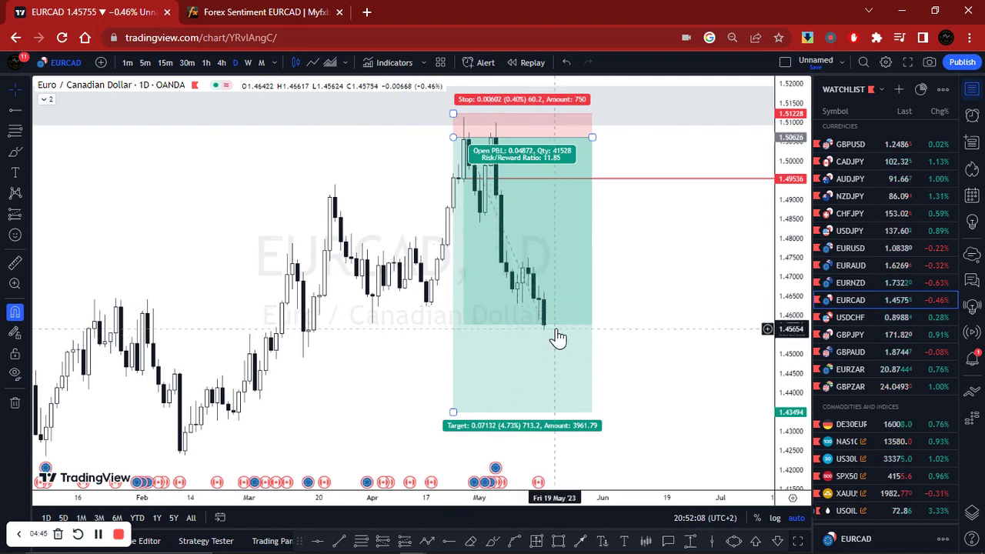
left_click(713, 285)
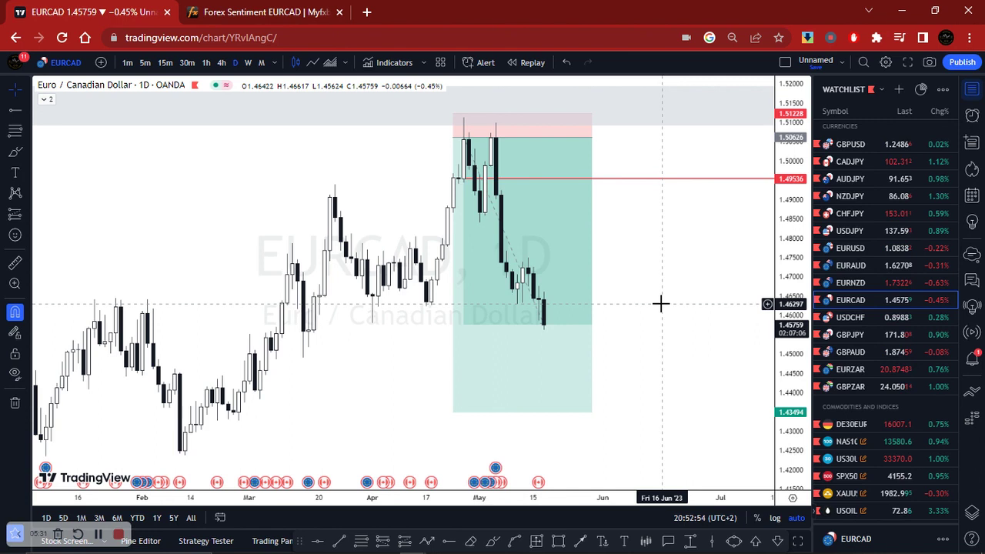
left_click(567, 296)
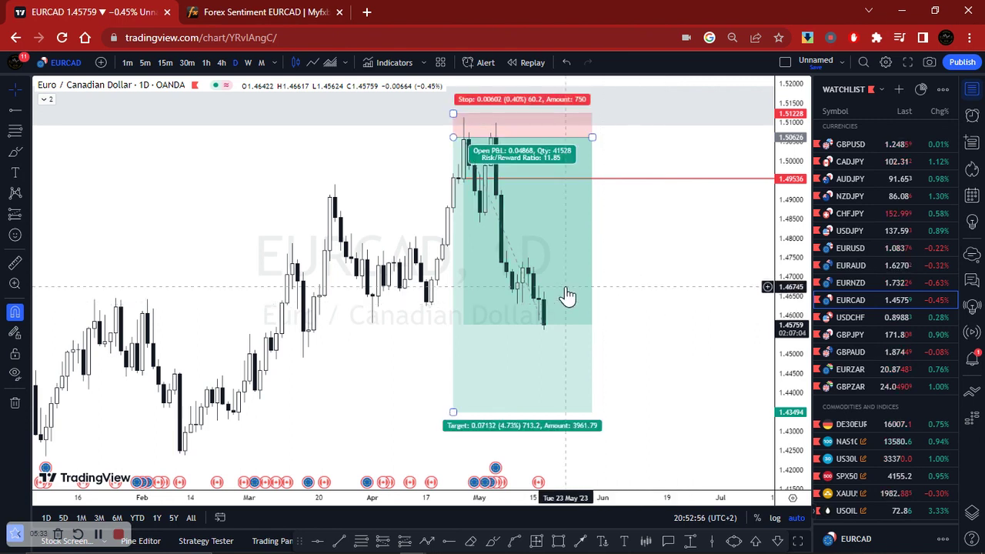
left_click(615, 339)
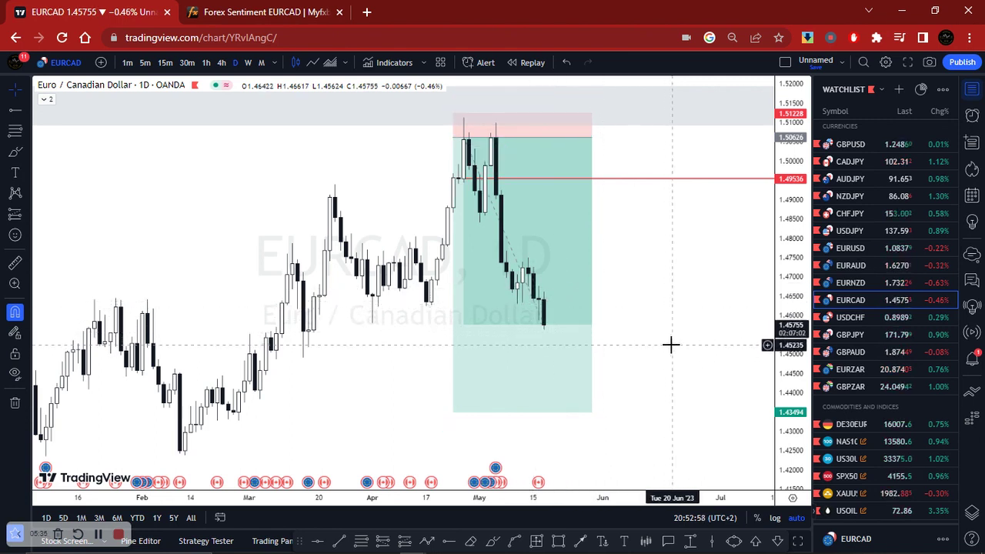